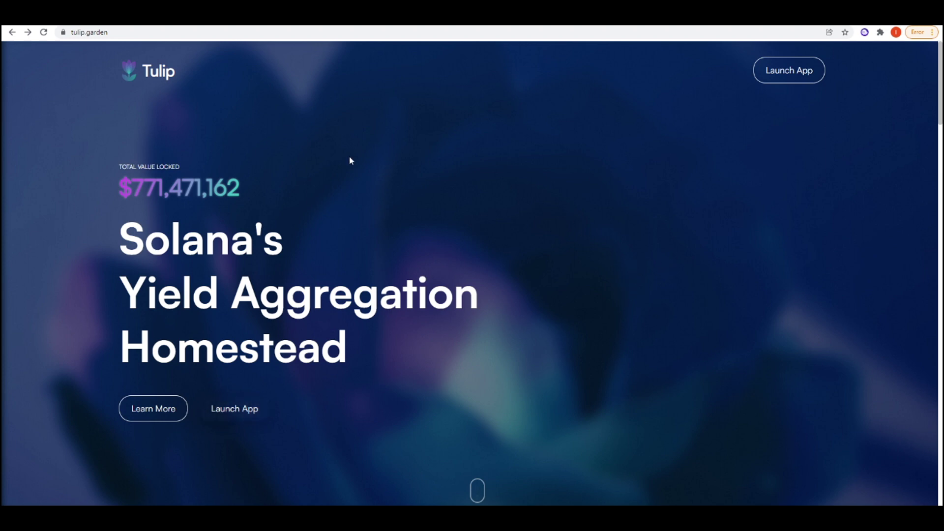
Scroll the tulip.garden landing page and launch the app's Vaults page.
scroll(324, 174, down, 1)
scroll(217, 348, down, 1)
scroll(312, 249, up, 2)
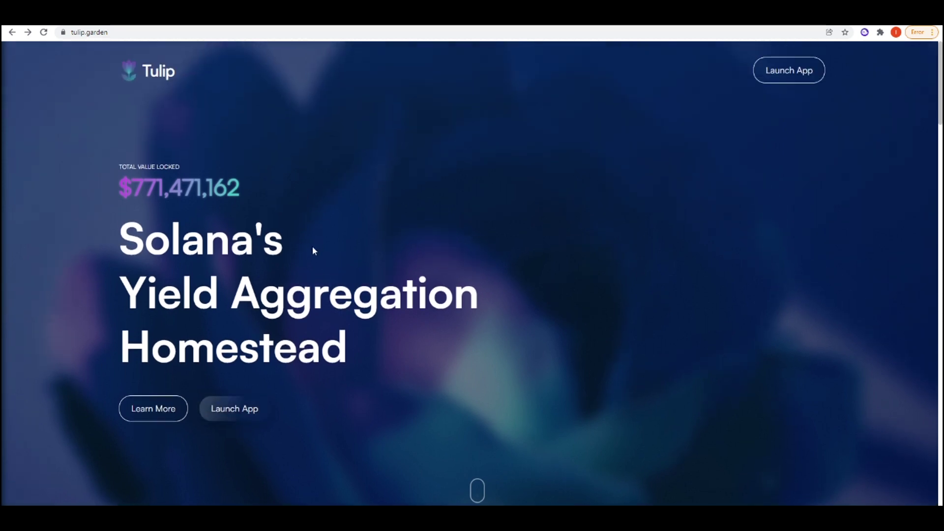
scroll(297, 250, down, 2)
scroll(297, 250, down, 3)
click(249, 295)
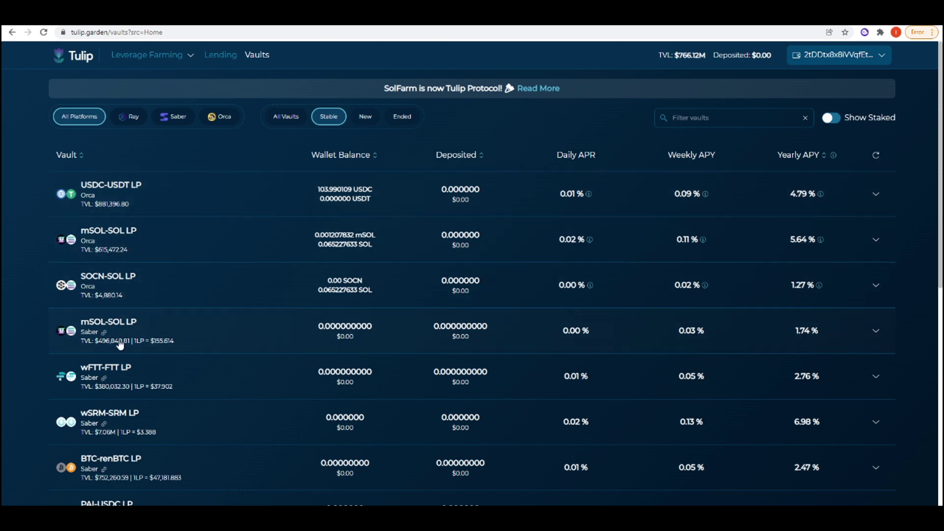
Sort the stable vaults by Yearly APY, highest first, putting acUSD-USDC LP (19.64%) on top.
scroll(183, 326, down, 1)
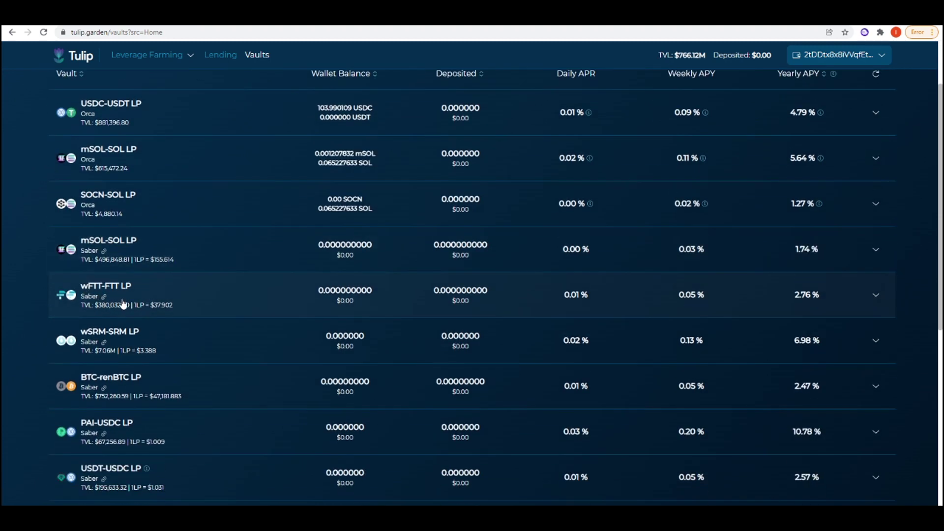
scroll(339, 282, up, 1)
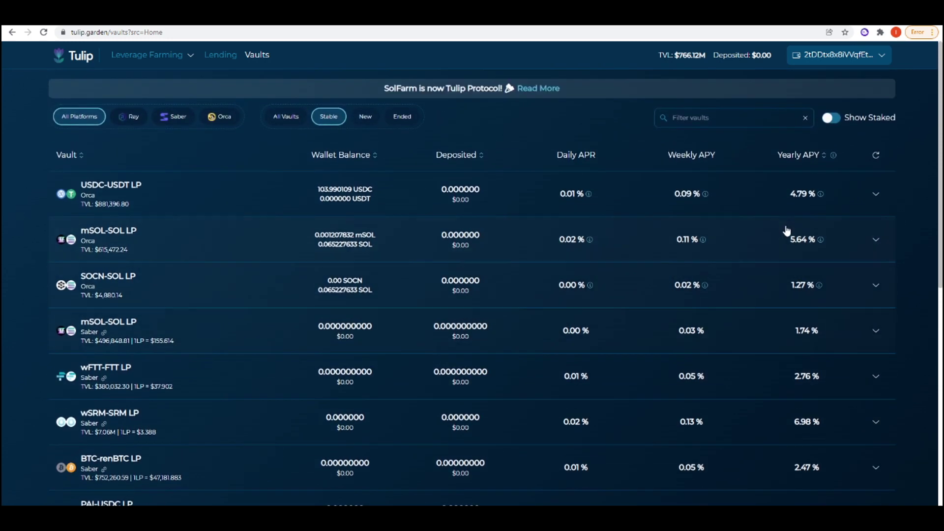
click(790, 157)
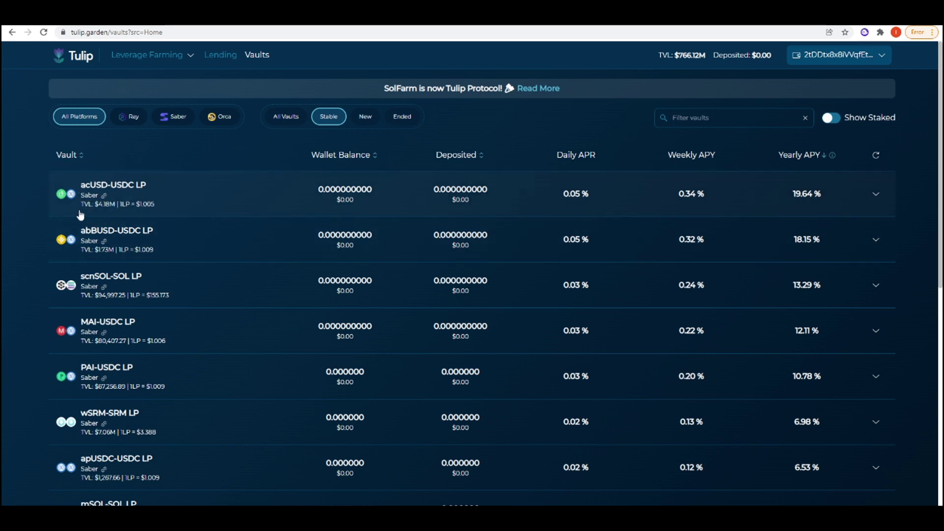
Expand the acUSD-USDC LP vault to show its fees and where to get the LP token.
scroll(64, 192, down, 1)
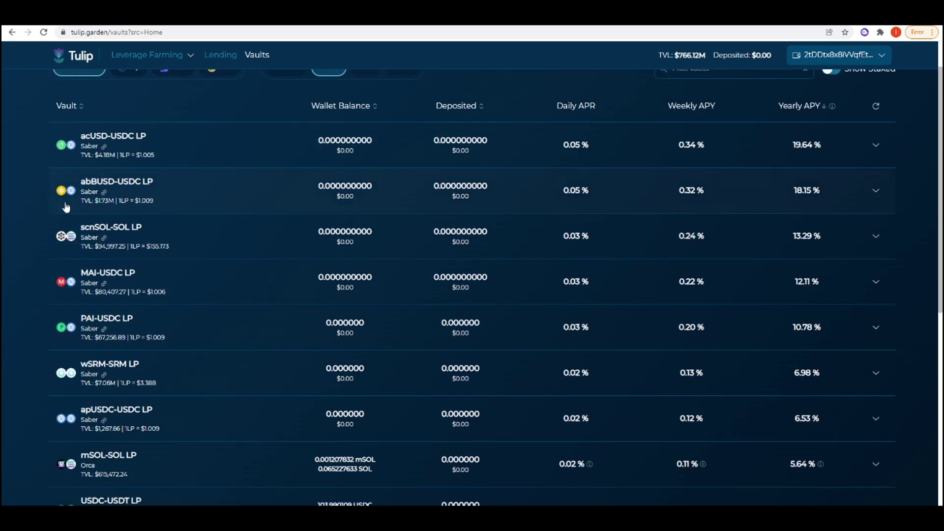
scroll(108, 230, down, 2)
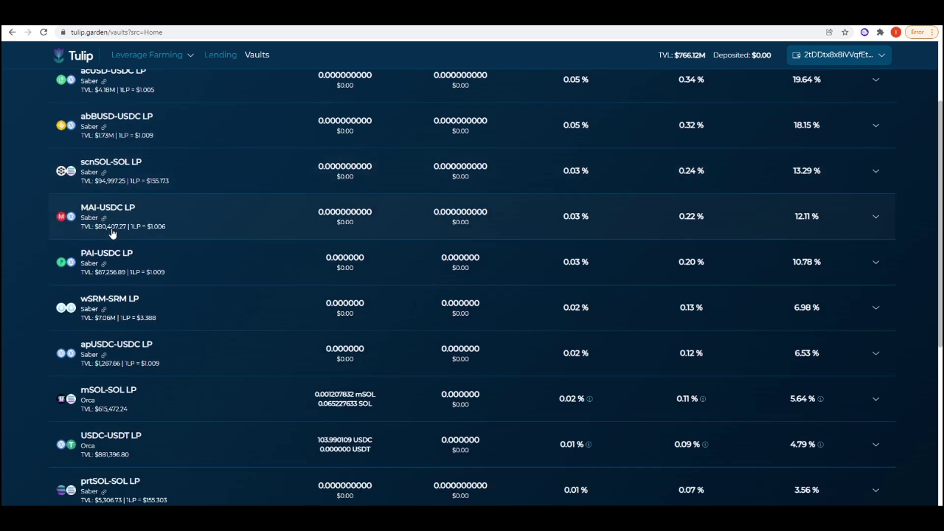
scroll(182, 338, down, 5)
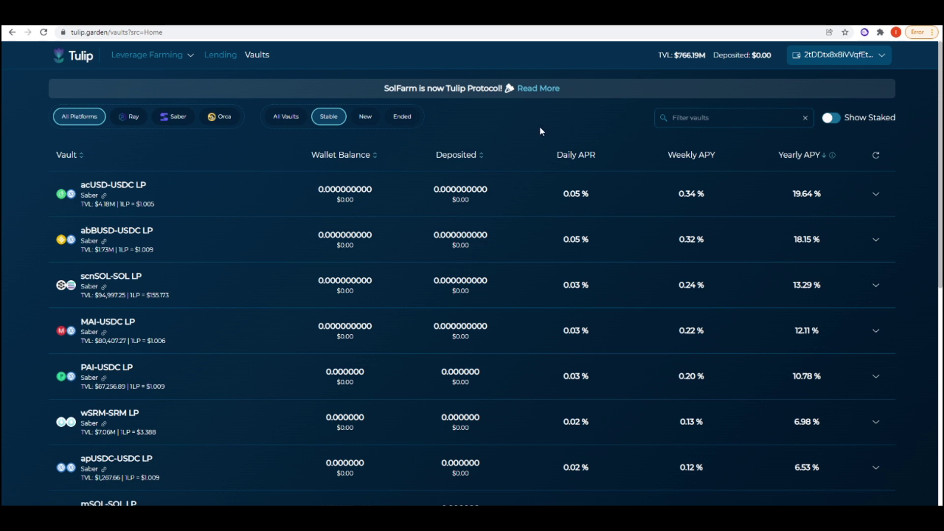
click(300, 194)
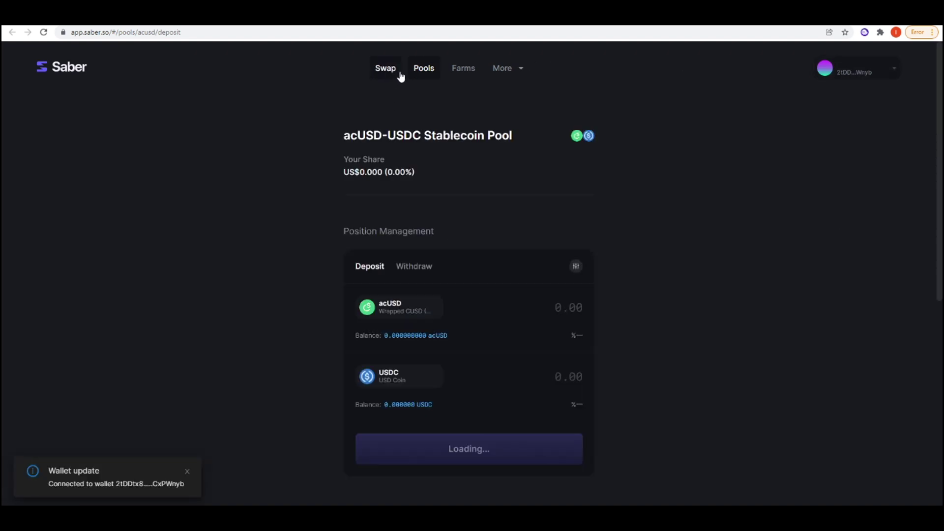
Enter 50 USDC in the acUSD-USDC pool deposit and bring up the Review Deposit summary.
scroll(430, 314, down, 2)
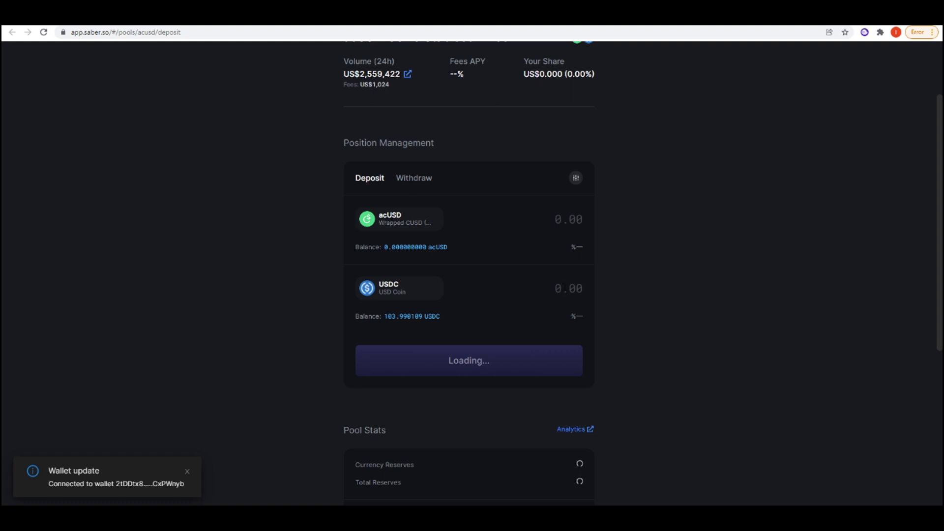
click(565, 289)
text(50)
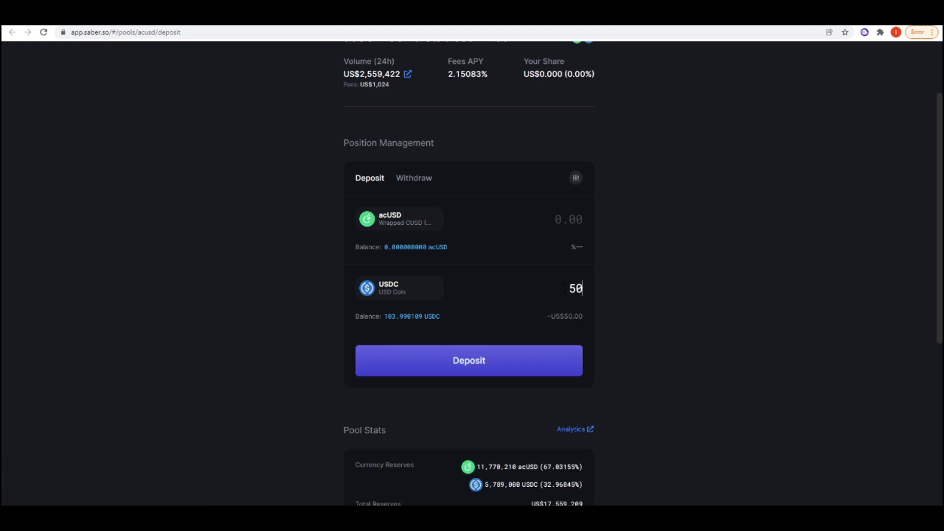
click(473, 371)
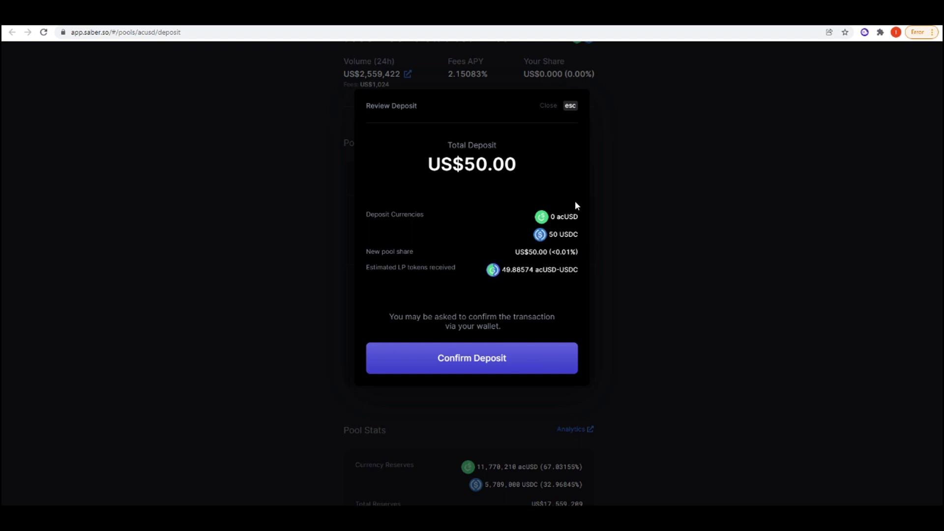
Confirm the 50 USDC pool deposit and approve the transaction in the wallet.
click(498, 362)
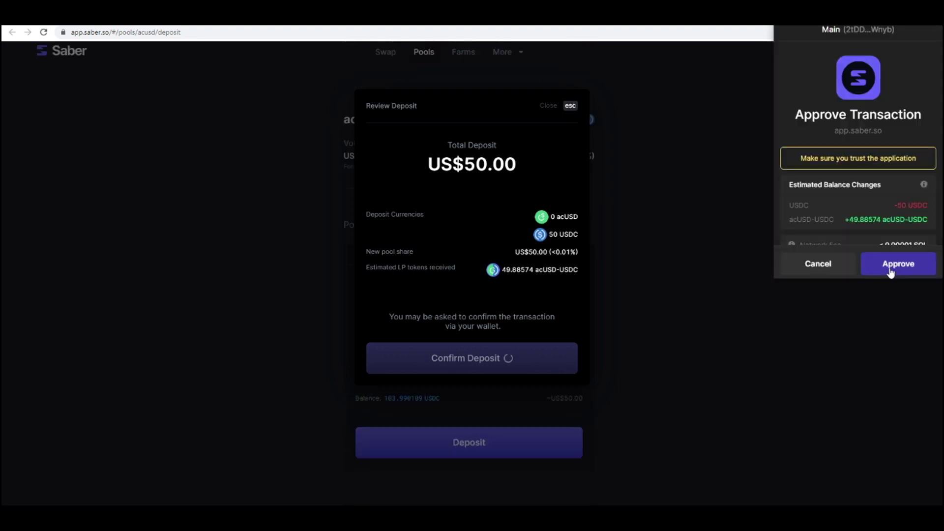
click(891, 265)
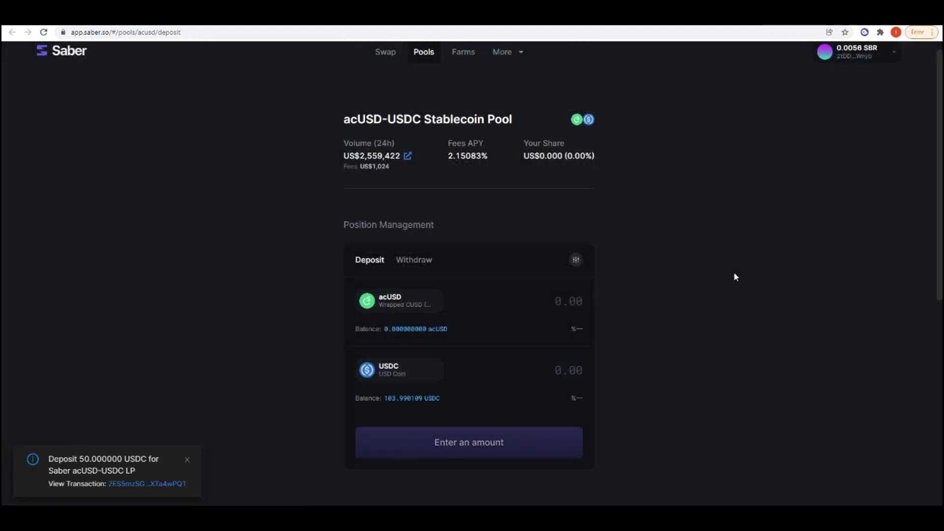
scroll(724, 262, down, 1)
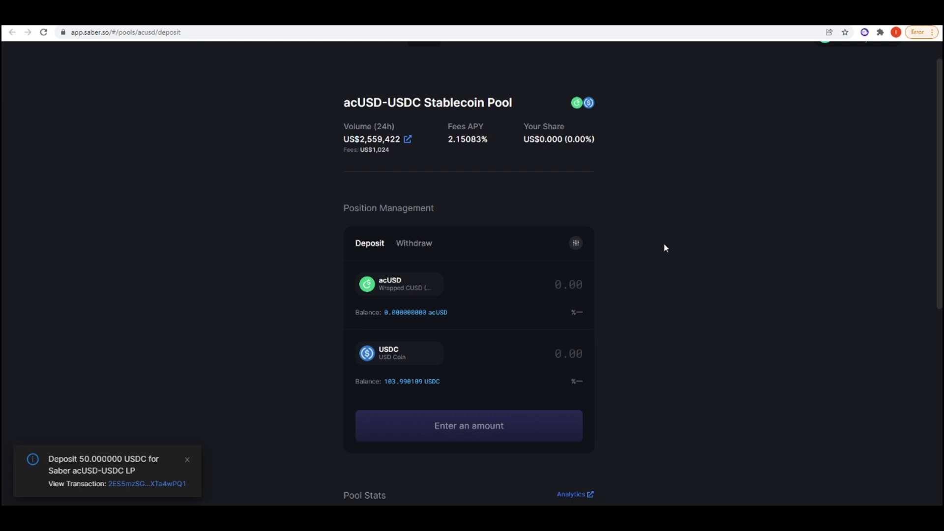
Review the Saber pool page and reload it to refresh the balances.
scroll(674, 243, down, 2)
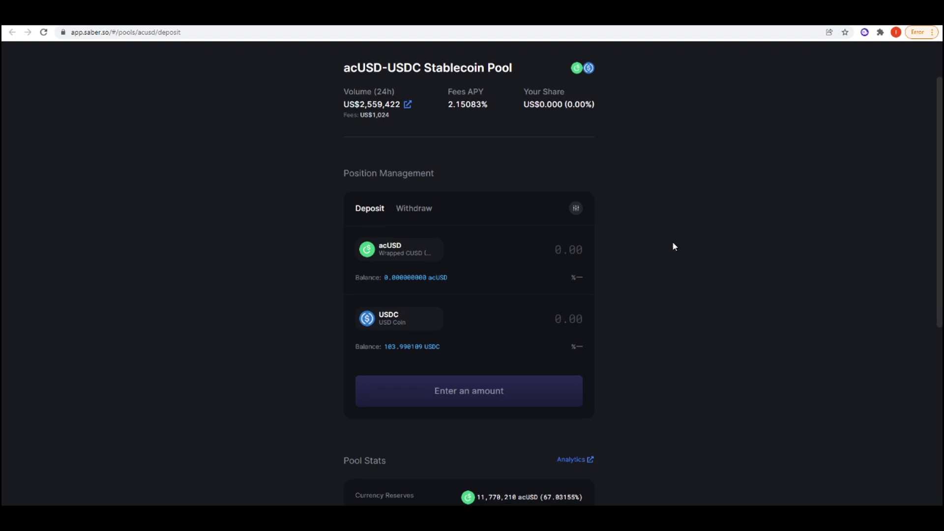
scroll(672, 244, down, 3)
scroll(667, 236, up, 3)
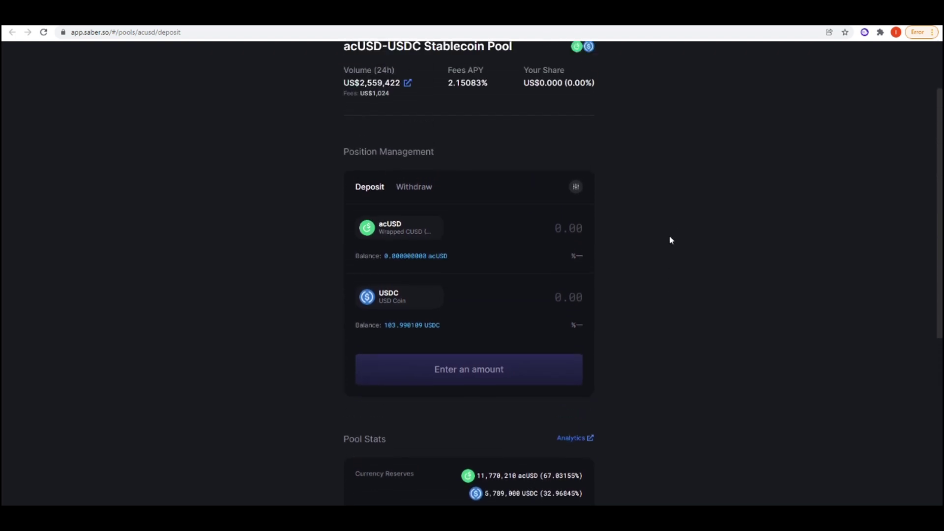
scroll(670, 240, up, 1)
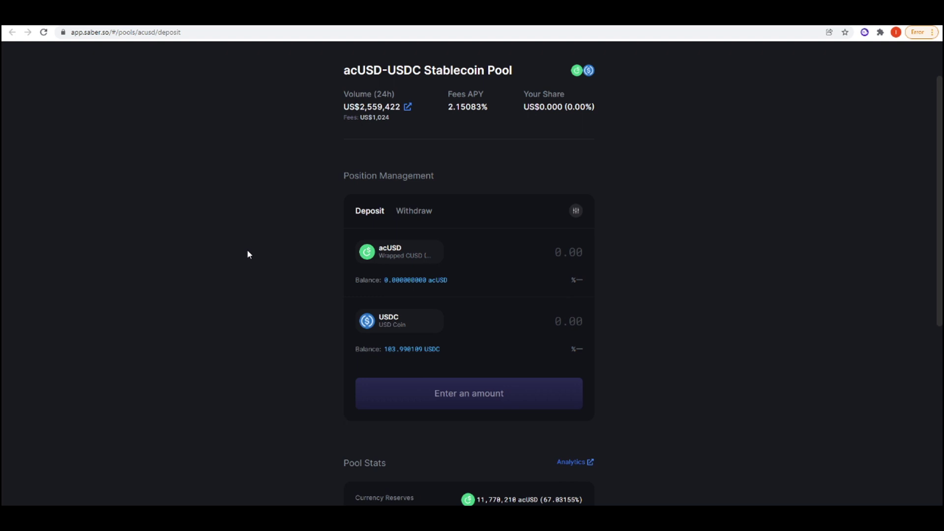
scroll(282, 228, up, 3)
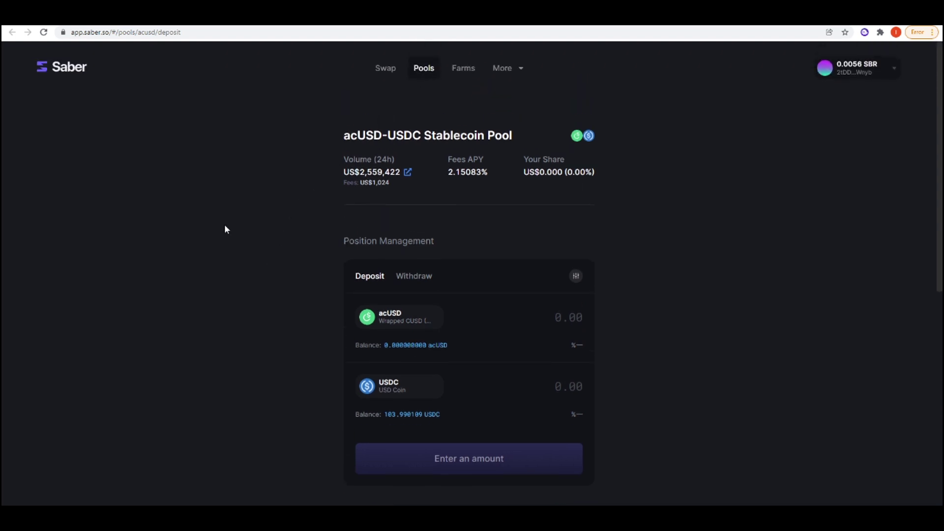
scroll(225, 227, down, 3)
scroll(225, 228, down, 2)
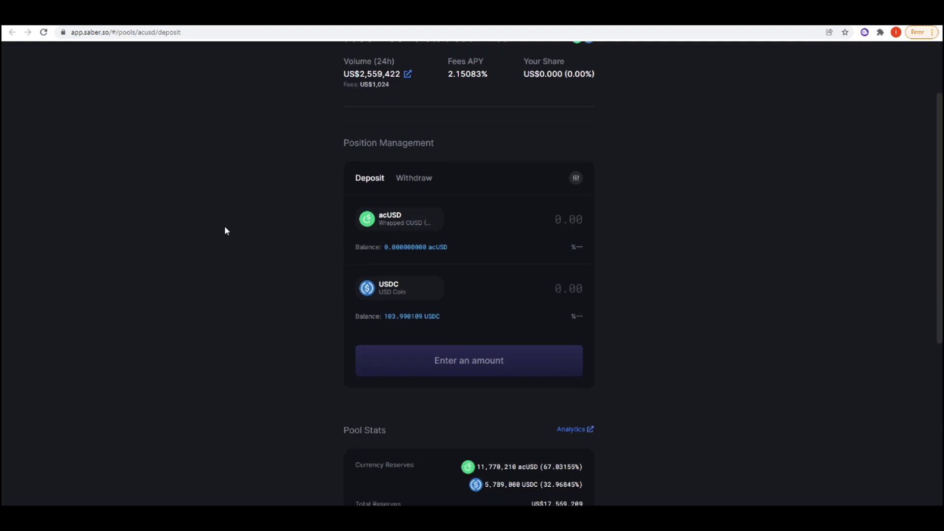
scroll(272, 188, up, 3)
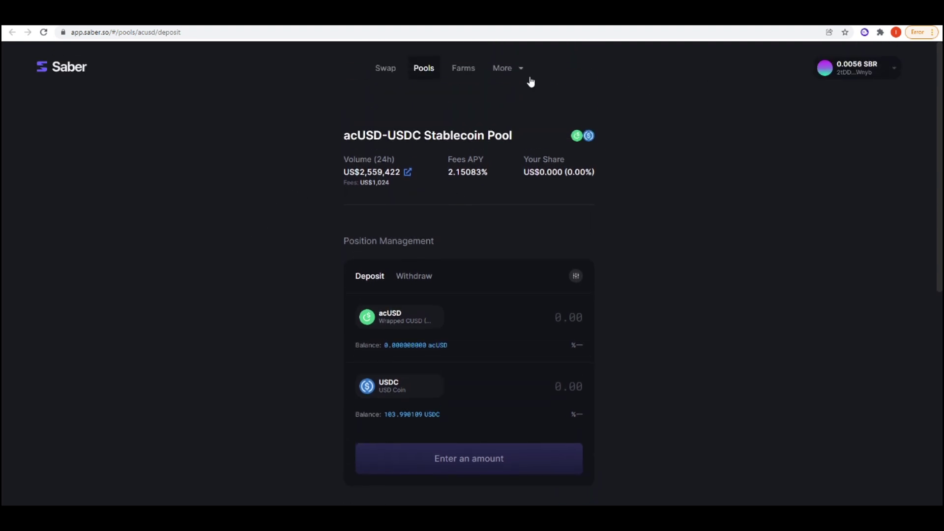
click(43, 33)
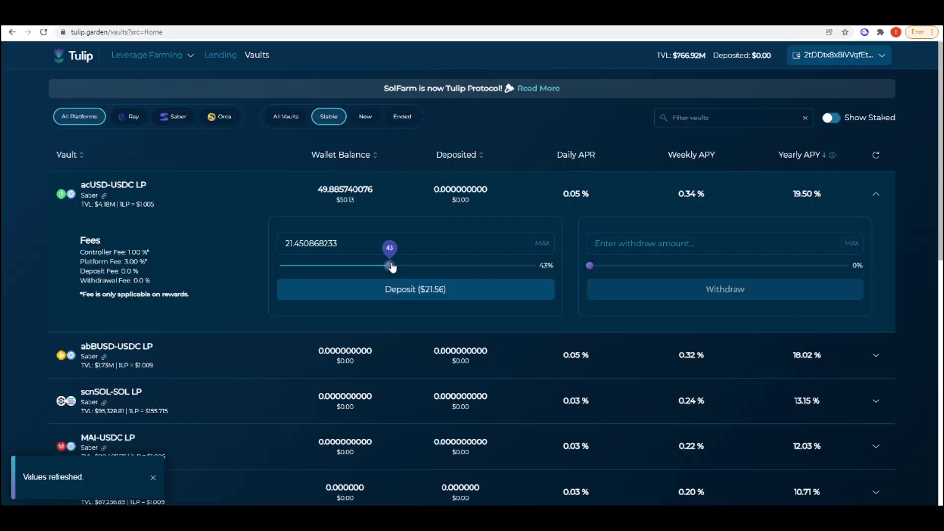
Deposit the full 49.885740075 LP balance into the Tulip vault, approve it, and collapse the details.
drag(391, 266, 553, 276)
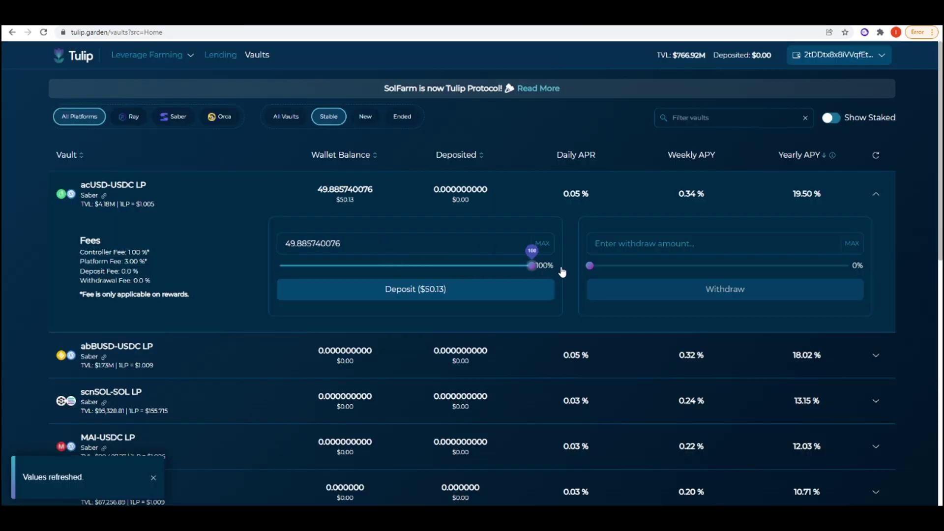
click(454, 290)
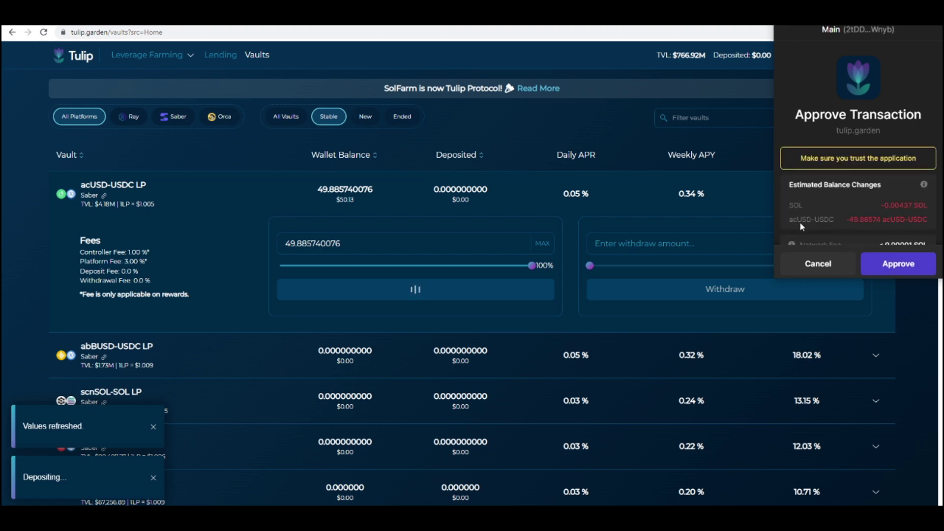
click(900, 261)
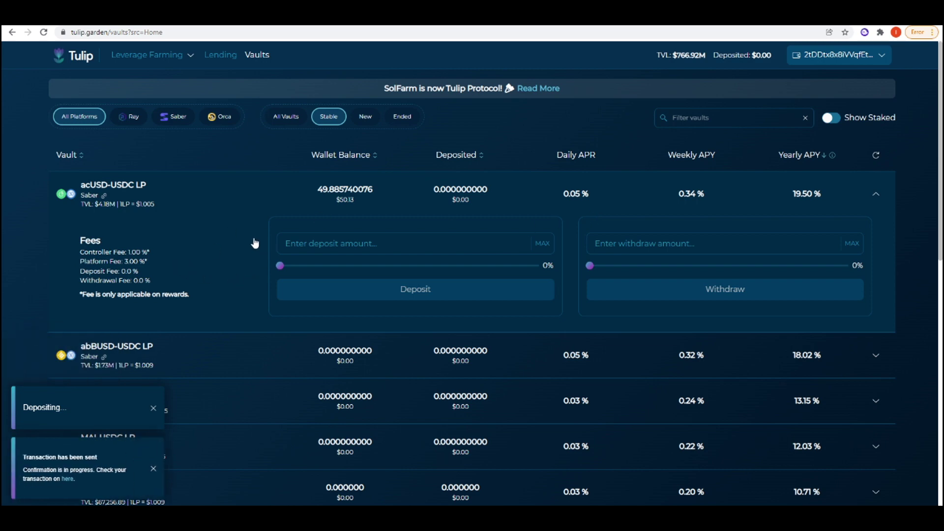
mouse_move(471, 201)
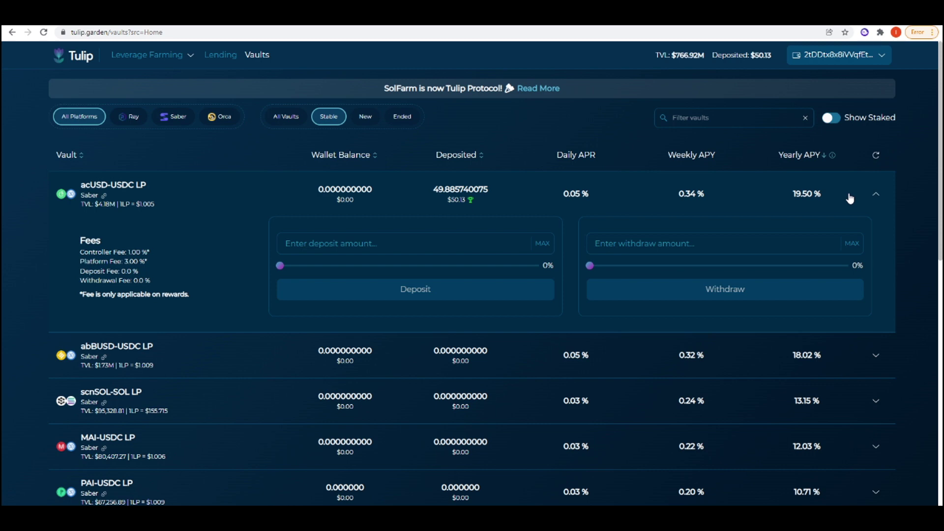
click(878, 197)
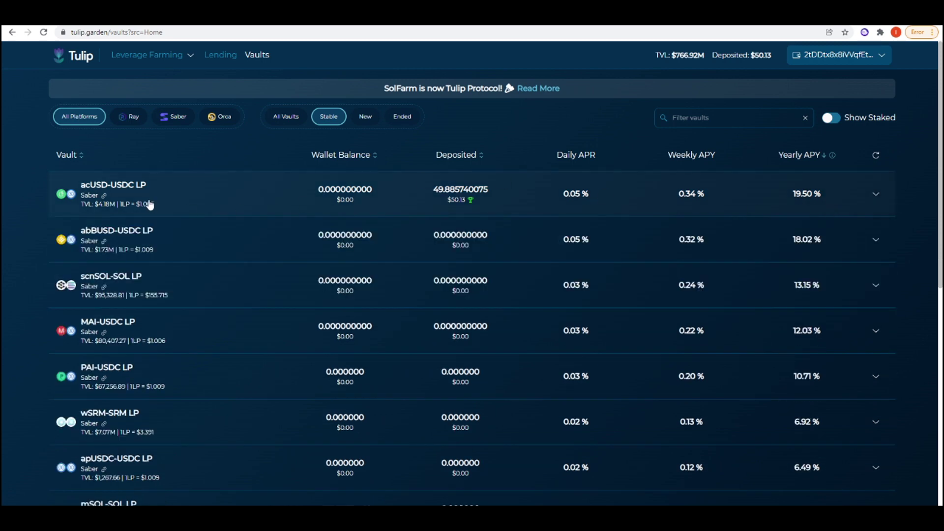
Scroll through the stable vault list comparing yearly APYs, then return to the top.
scroll(128, 214, down, 1)
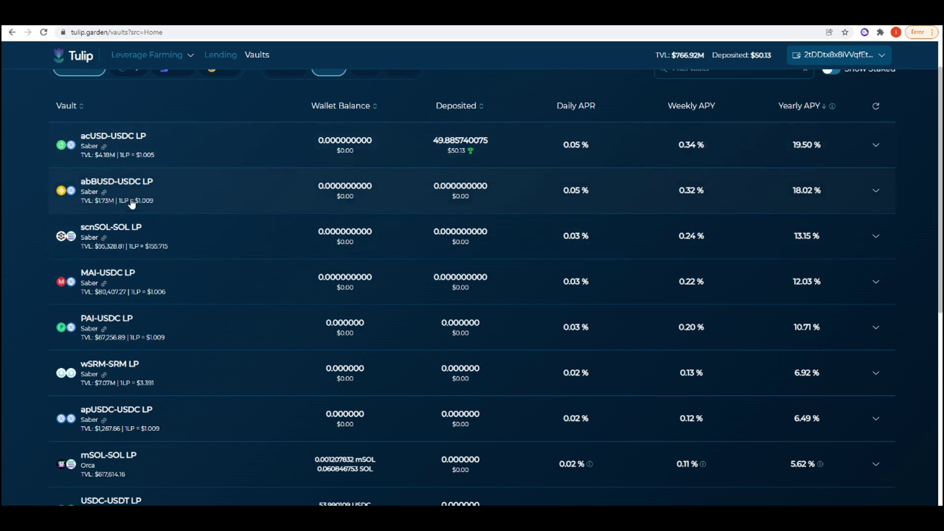
scroll(133, 204, down, 1)
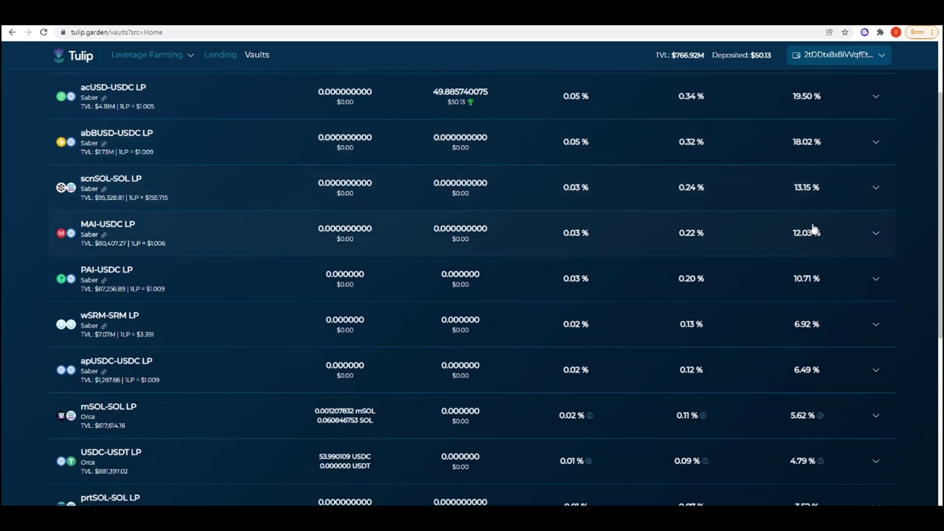
scroll(190, 219, down, 2)
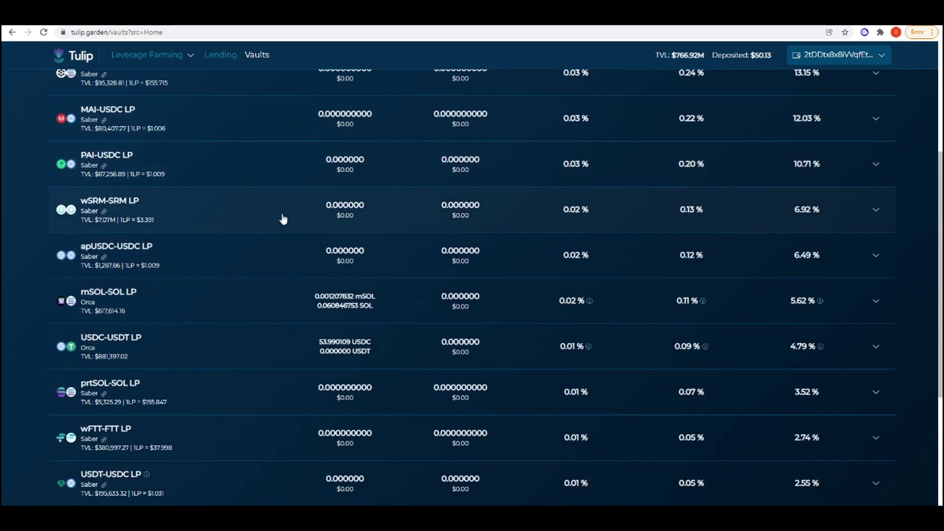
scroll(278, 214, up, 3)
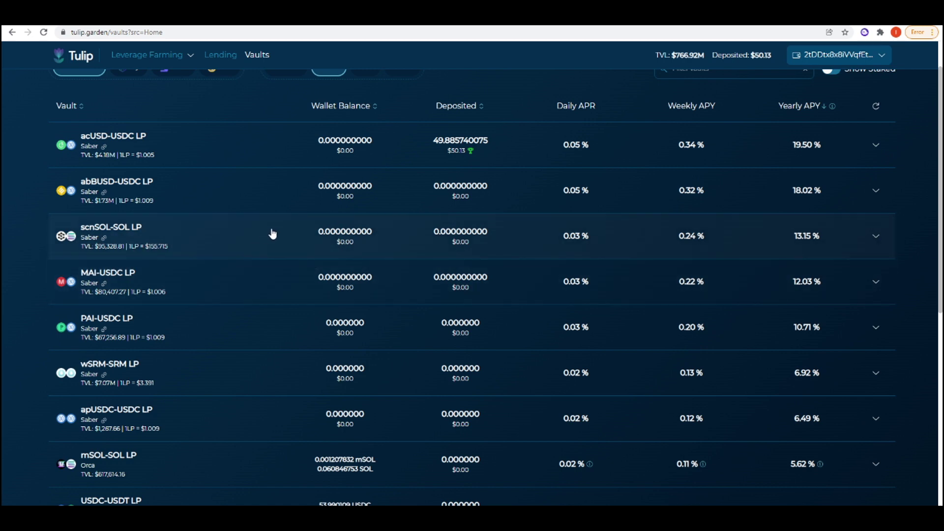
scroll(291, 242, up, 1)
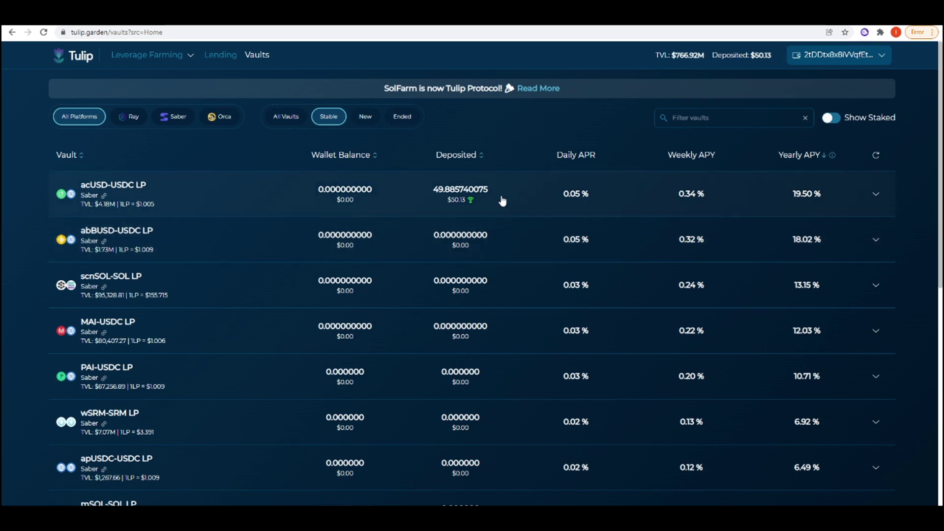
Show the acUSD-USDC vault's 1% controller and 3% platform fees, then move to the Sunny tab.
click(283, 202)
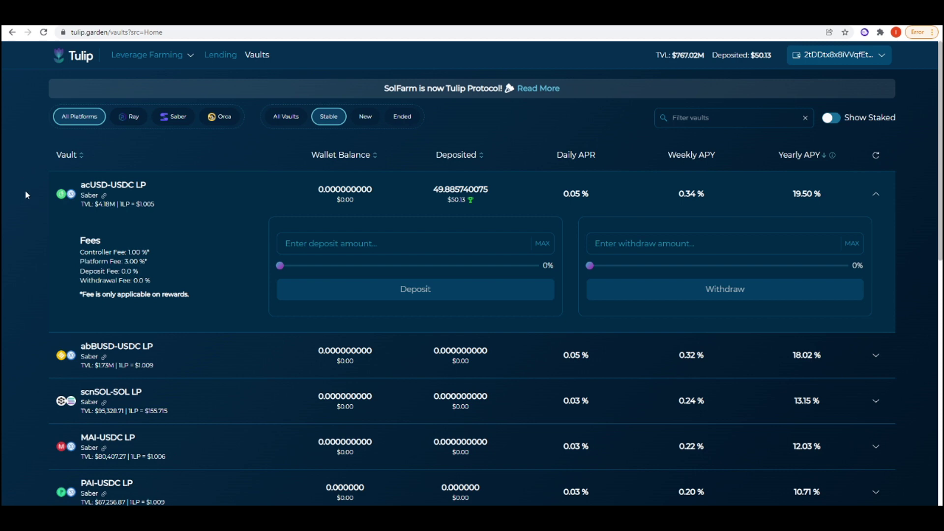
key(ctrl+Tab)
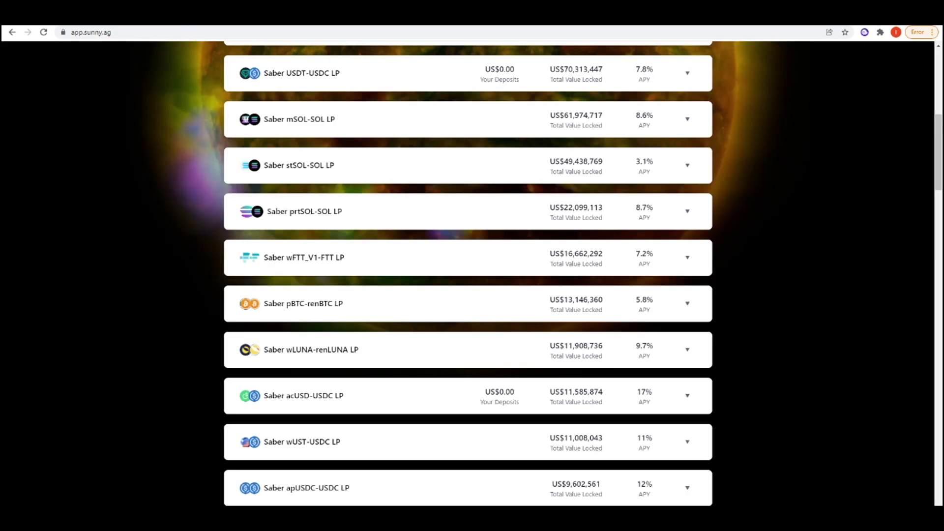
Find Saber acUSD-USDC LP in Sunny's pool list and check its 17% APY and 16% fee.
scroll(167, 211, up, 4)
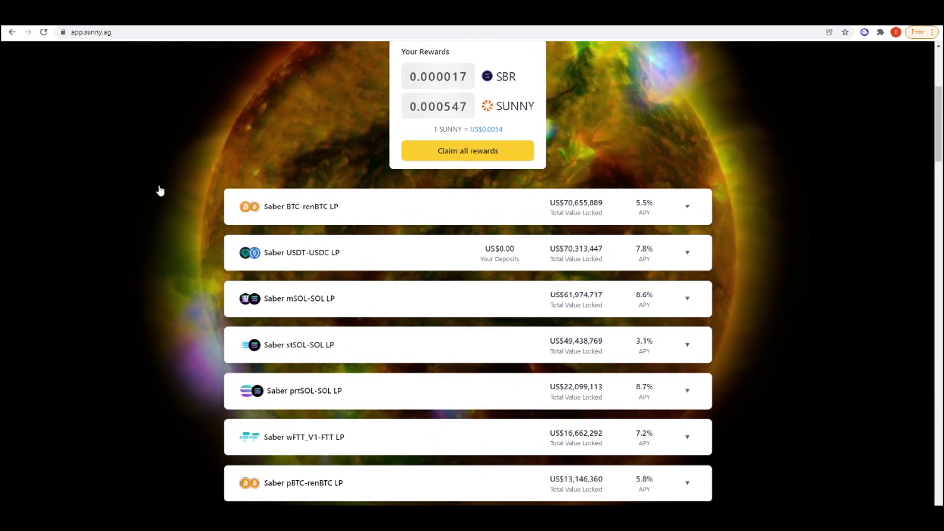
scroll(163, 191, down, 1)
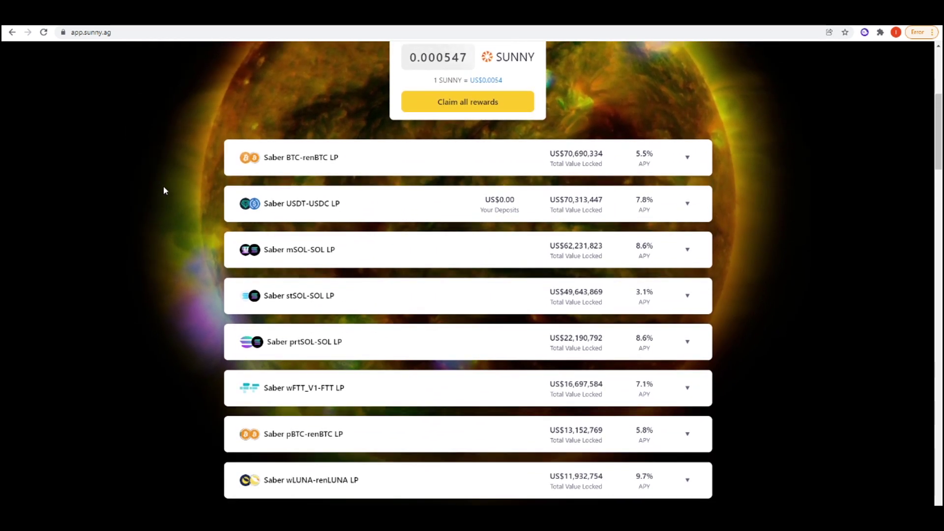
scroll(167, 193, down, 4)
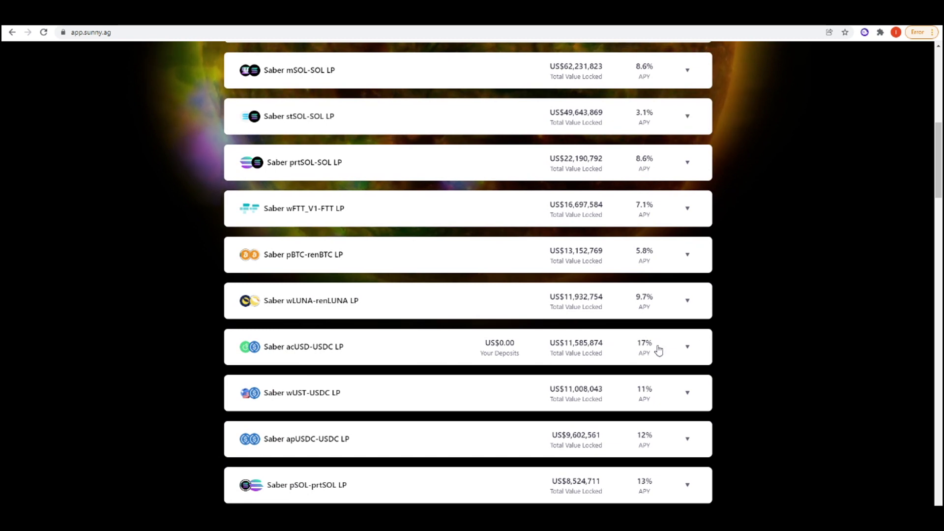
scroll(751, 300, down, 10)
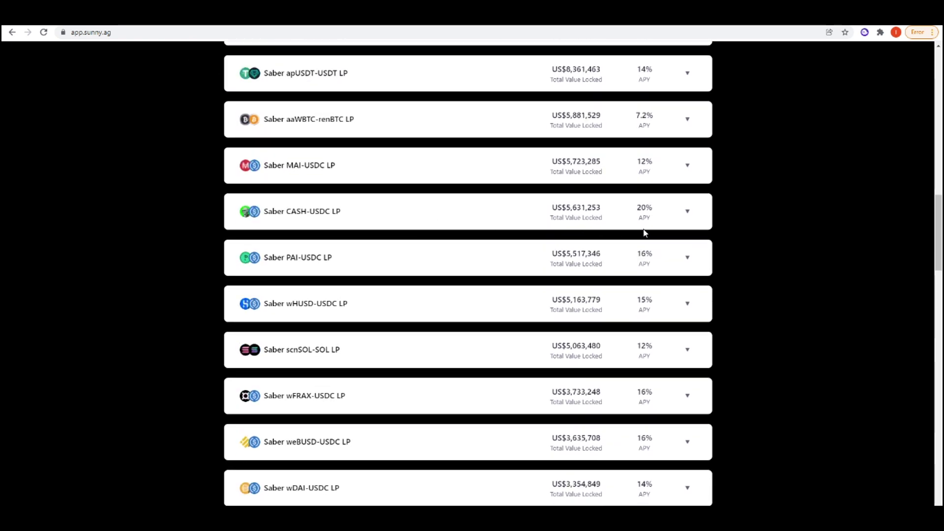
scroll(132, 255, up, 10)
scroll(133, 255, down, 1)
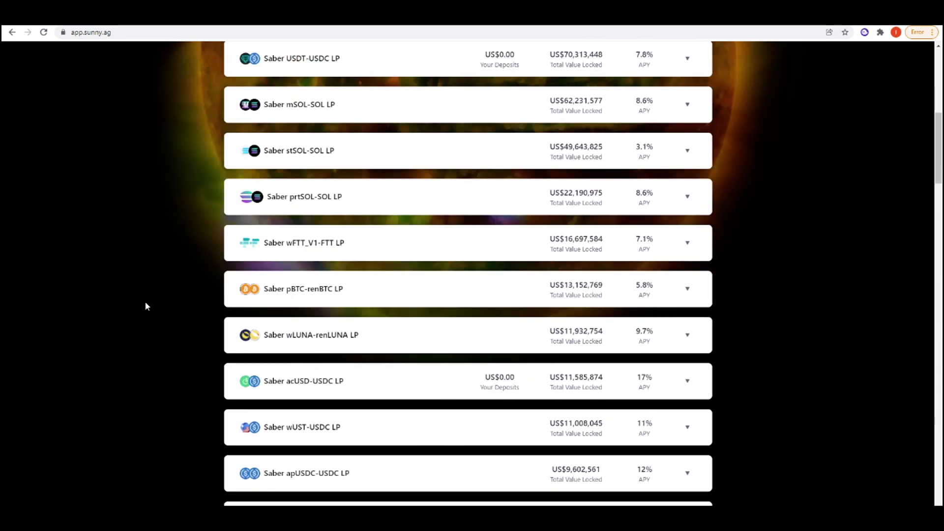
scroll(145, 300, down, 1)
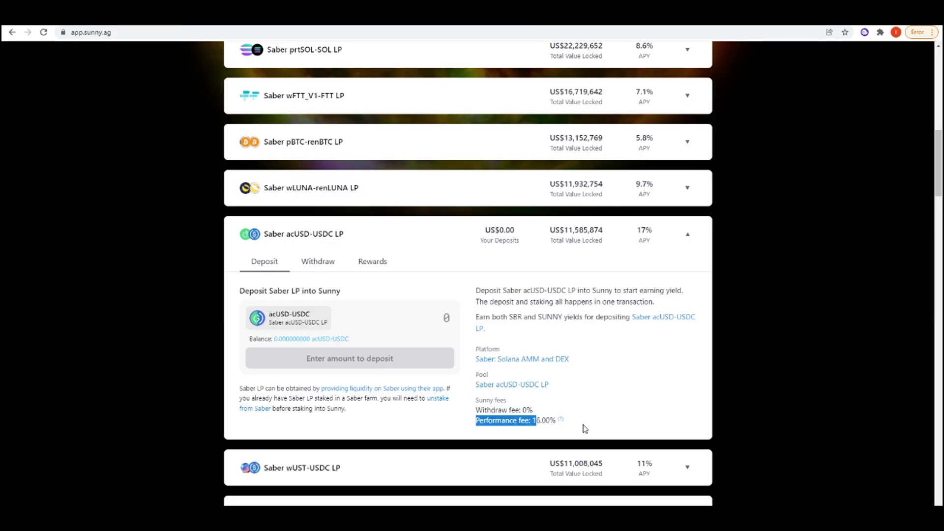
click(616, 389)
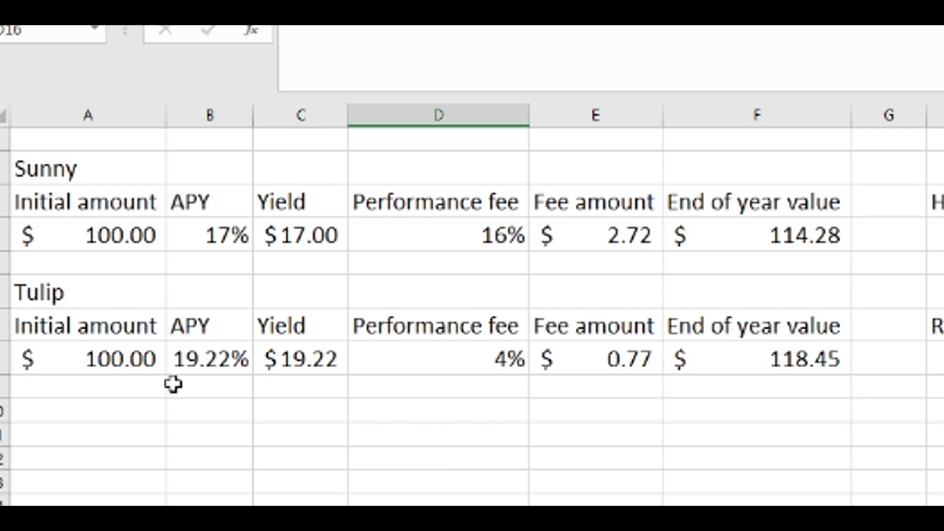
Inspect both initial amounts, the APYs (Sunny 17%, Tulip 19.22%) and the C4 yield formula.
click(142, 237)
click(134, 359)
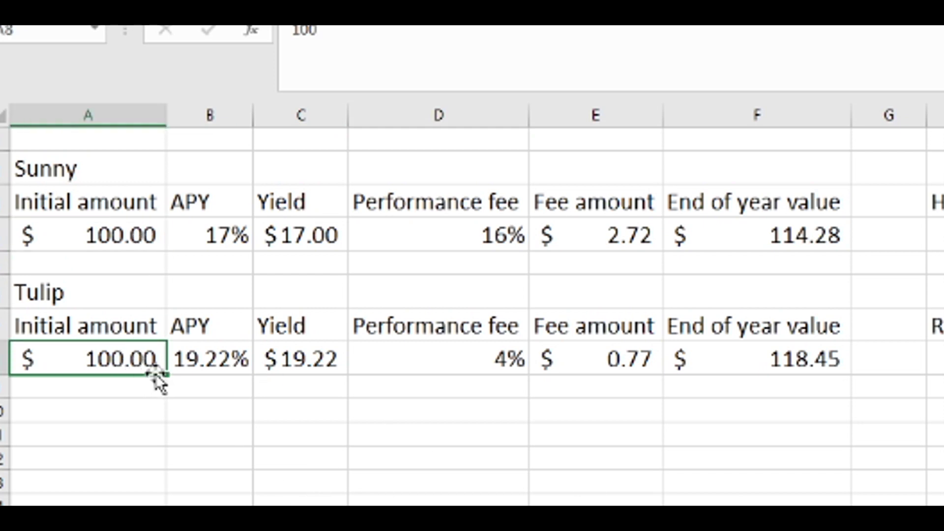
click(187, 235)
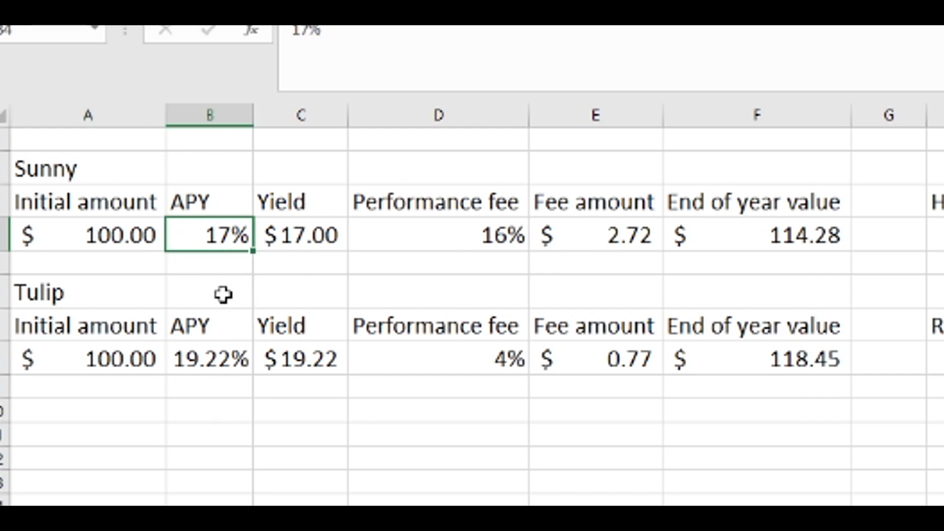
click(206, 363)
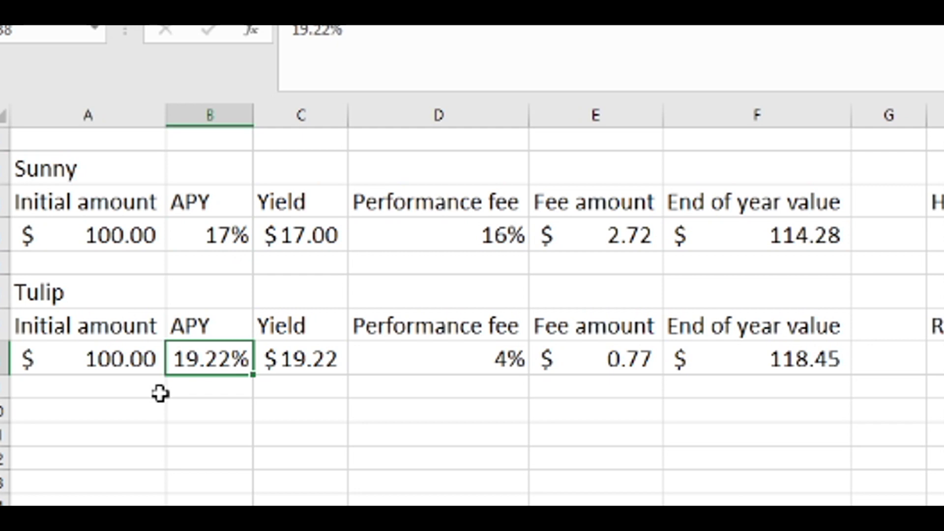
click(326, 238)
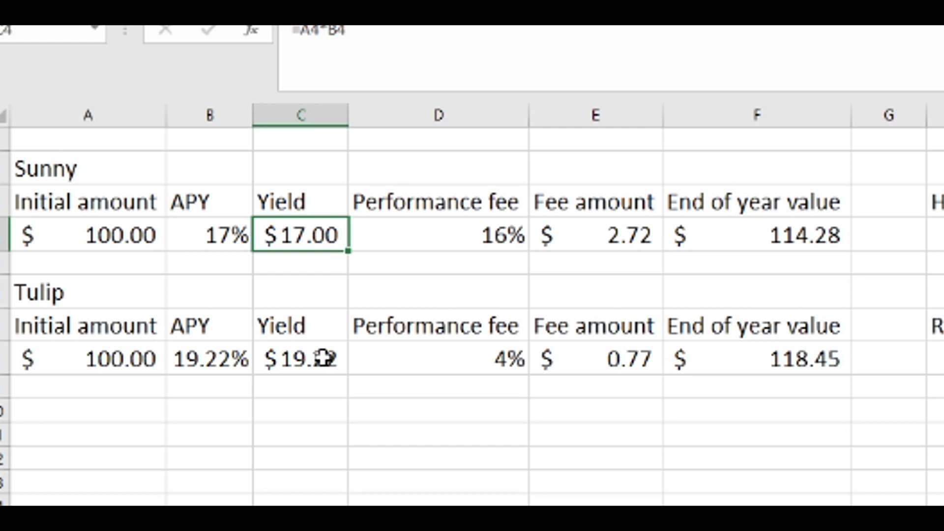
Check the 16% and 4% performance fees, the fee and year-end formulas, and the H3 note.
click(483, 245)
click(460, 360)
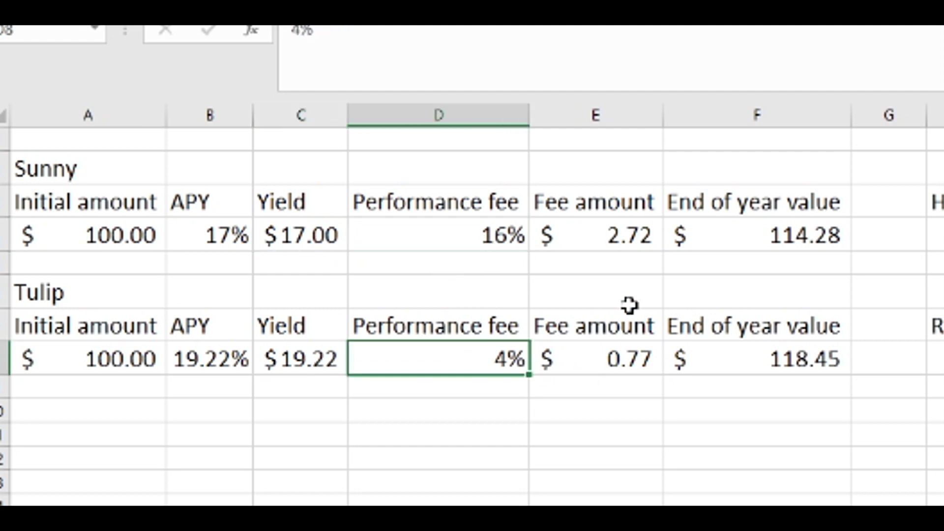
click(636, 238)
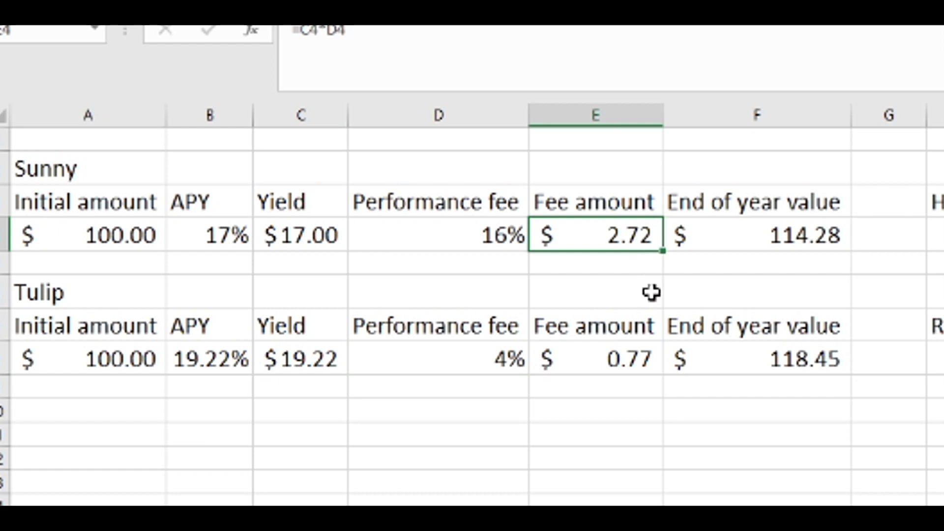
click(838, 238)
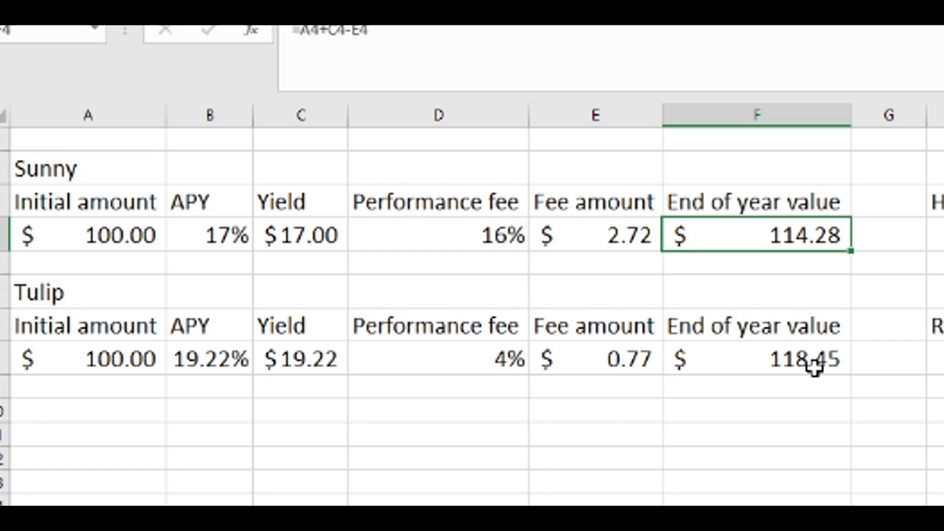
click(937, 201)
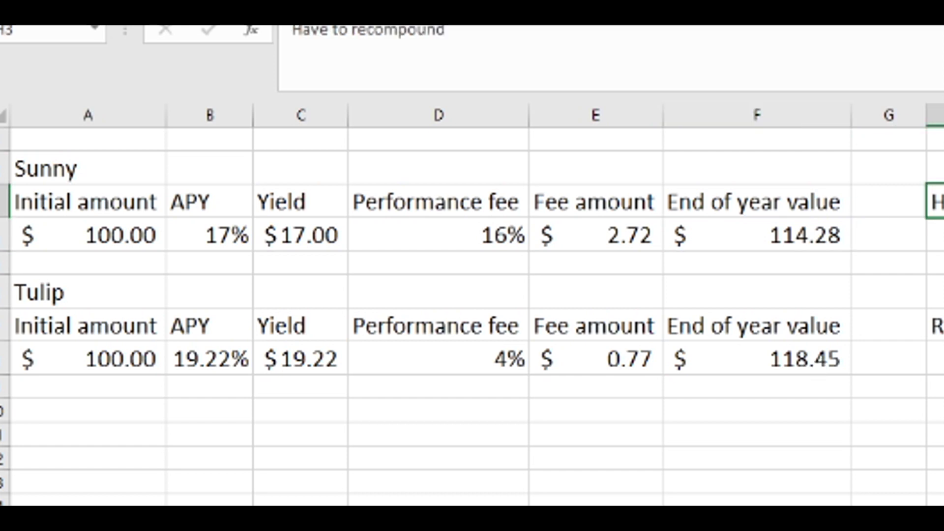